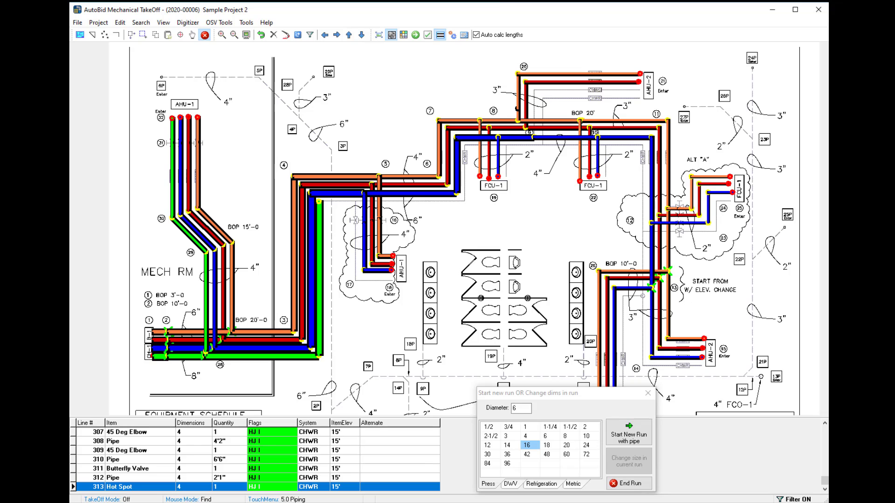
# Set the insulation override's double line fill style to Diagonal Cross in the on-screen view customizations.
pyautogui.click(132, 35)
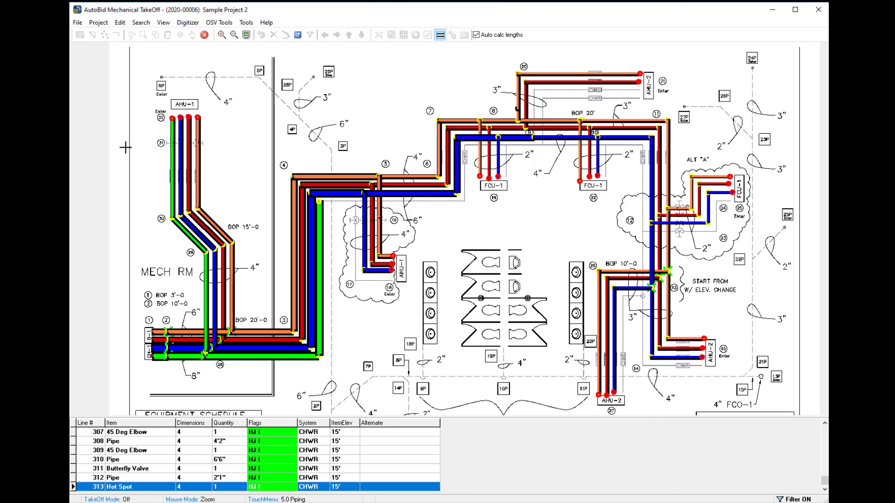
pyautogui.moveTo(134, 246)
pyautogui.mouseDown()
pyautogui.moveTo(189, 311)
pyautogui.moveTo(294, 380)
pyautogui.moveTo(339, 379)
pyautogui.mouseUp()
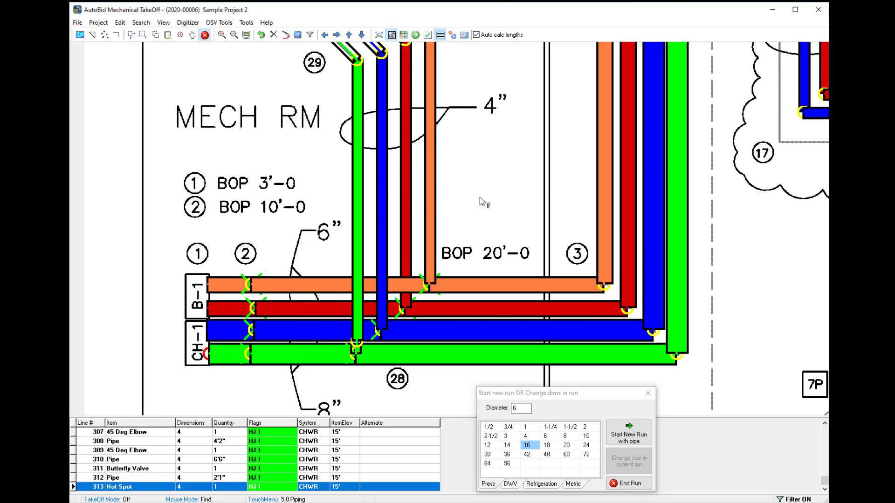
pyautogui.moveTo(550, 178); pyautogui.dragTo(329, 250)
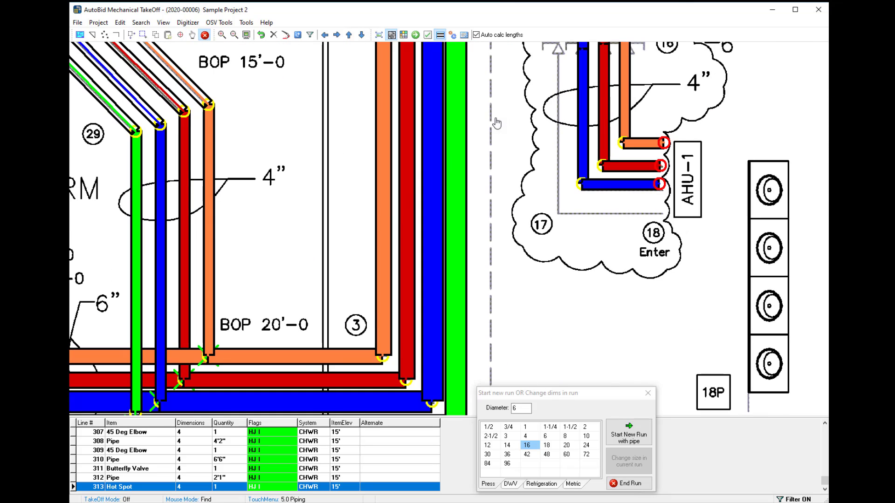
pyautogui.moveTo(497, 124)
pyautogui.mouseDown()
pyautogui.moveTo(350, 226)
pyautogui.moveTo(262, 267)
pyautogui.mouseUp()
pyautogui.moveTo(453, 181); pyautogui.dragTo(377, 281)
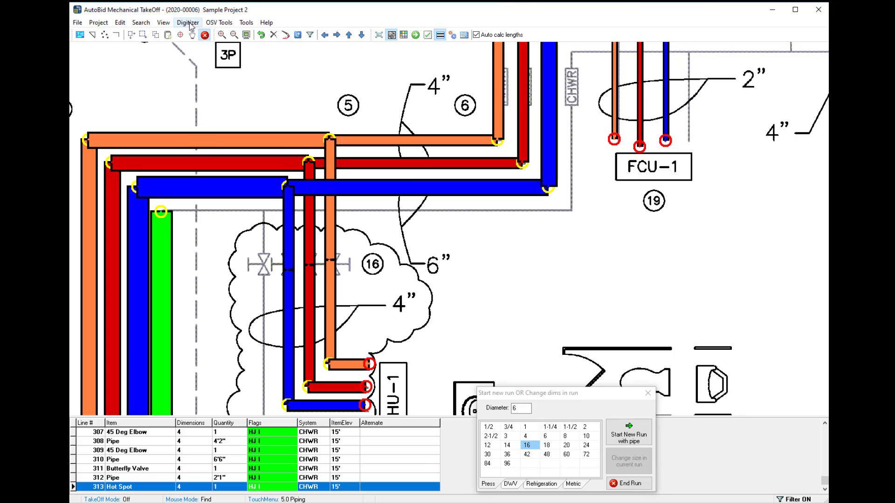
pyautogui.click(214, 24)
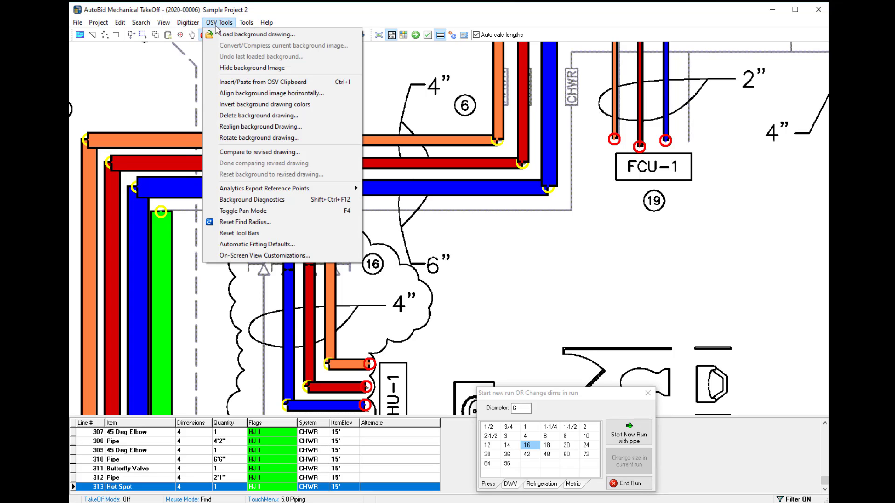
pyautogui.click(264, 257)
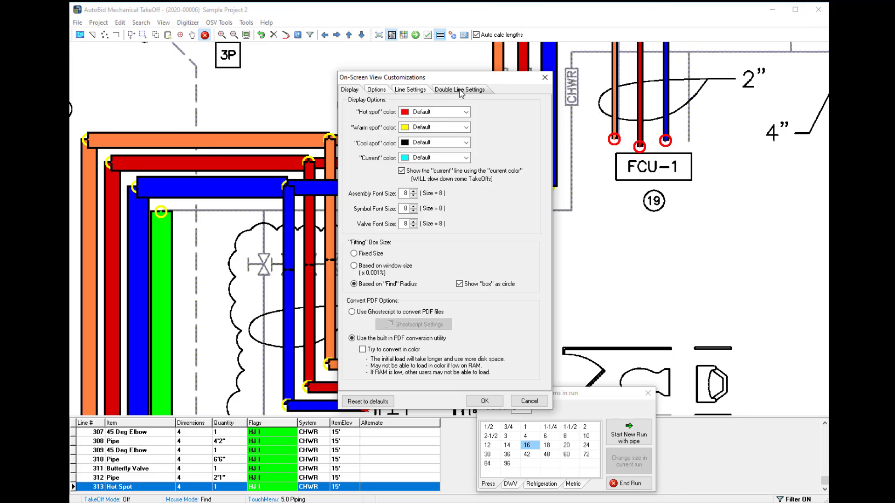
pyautogui.click(455, 90)
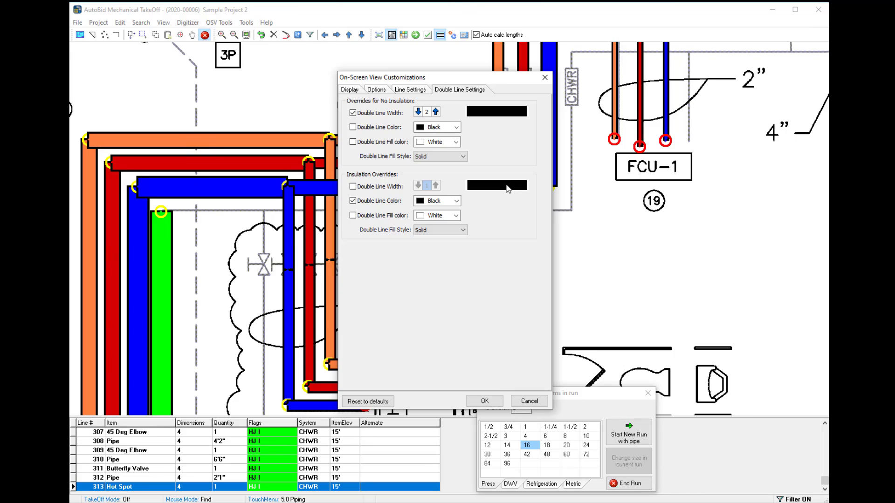
pyautogui.click(438, 235)
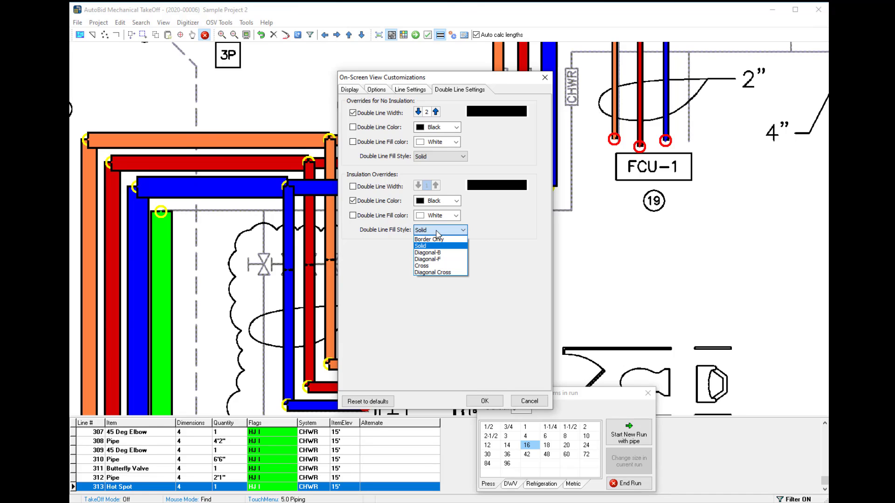
pyautogui.click(435, 273)
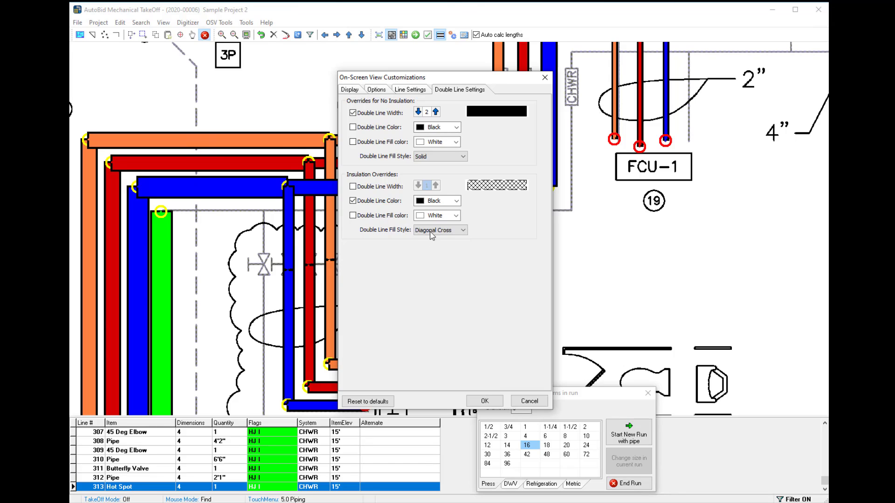
pyautogui.click(491, 399)
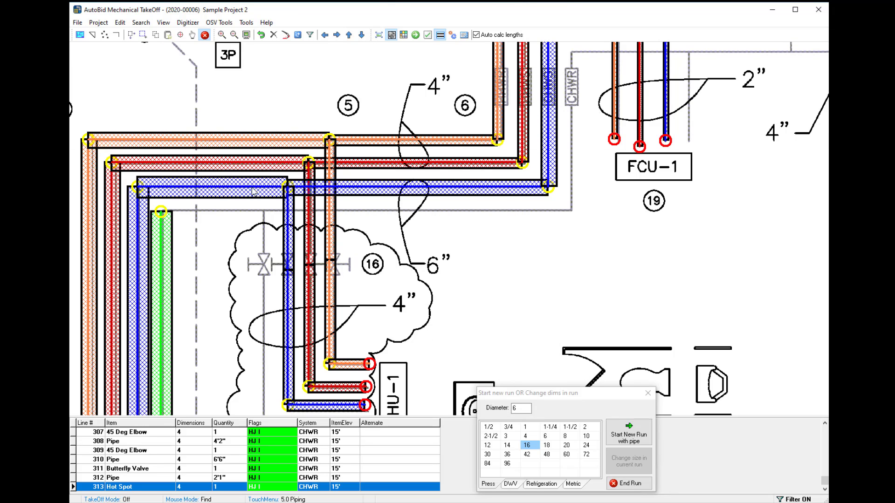
# Branch an 8-inch pipe from the open end of the green chilled-water return run to the AHU-1 takeoff, about 3'1" long.
pyautogui.moveTo(548, 292)
pyautogui.mouseDown()
pyautogui.moveTo(555, 315)
pyautogui.moveTo(573, 312)
pyautogui.moveTo(629, 282)
pyautogui.moveTo(621, 279)
pyautogui.mouseUp()
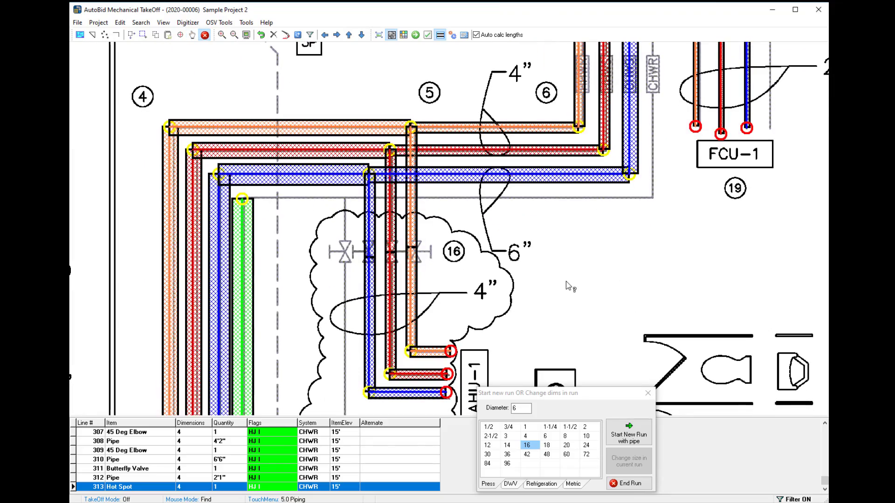
pyautogui.moveTo(566, 281); pyautogui.dragTo(566, 256)
pyautogui.scroll(-1, 565, 256)
pyautogui.scroll(-2, 566, 256)
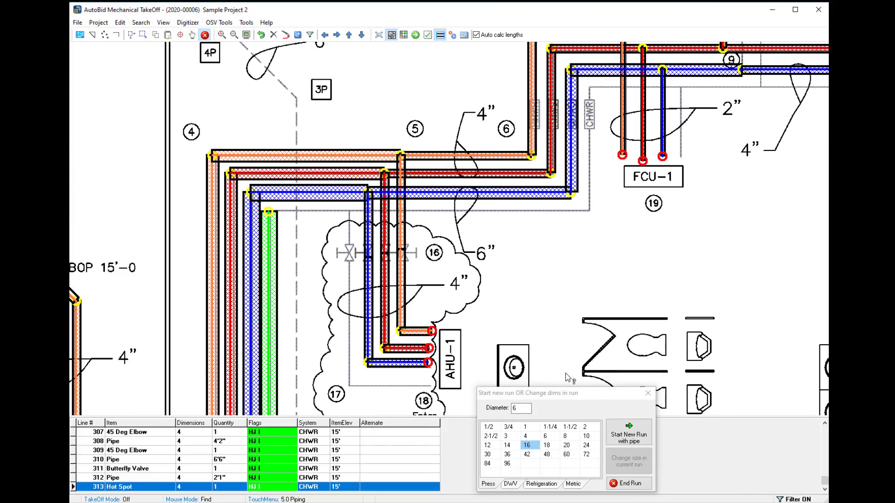
pyautogui.rightClick(518, 251)
pyautogui.click(541, 263)
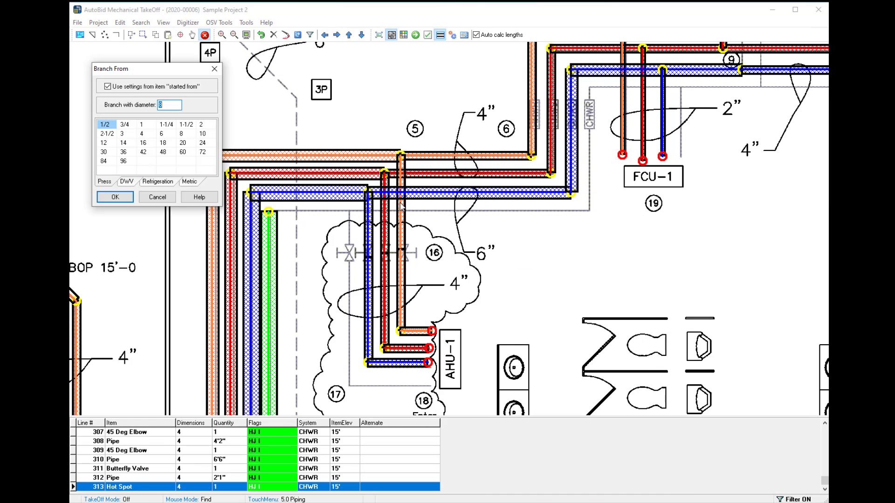
pyautogui.click(185, 134)
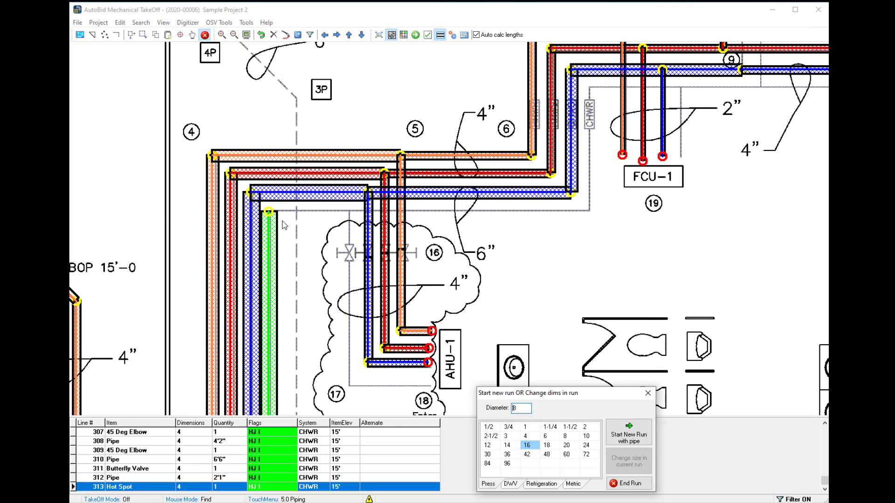
pyautogui.click(269, 213)
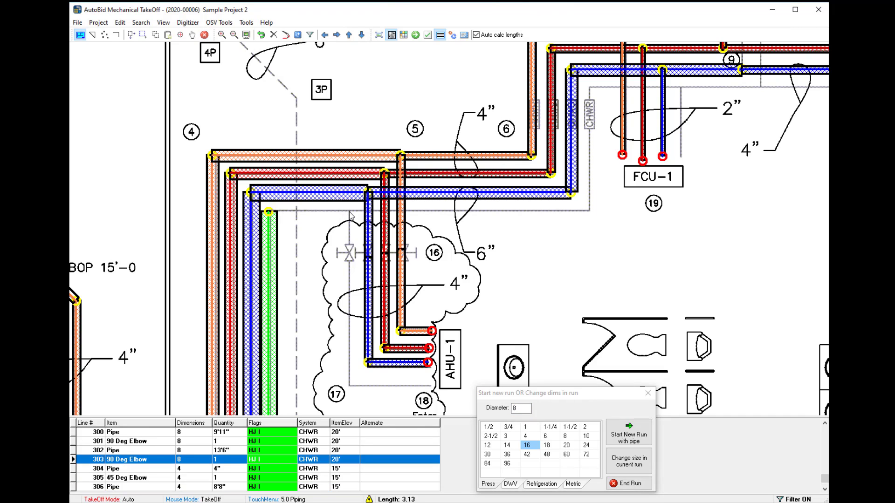
pyautogui.click(347, 212)
# Continue the green return run at 6-inch diameter along the background line, about 9'6", 5' and 6'10" long, ending near callout 9.
pyautogui.write('6')
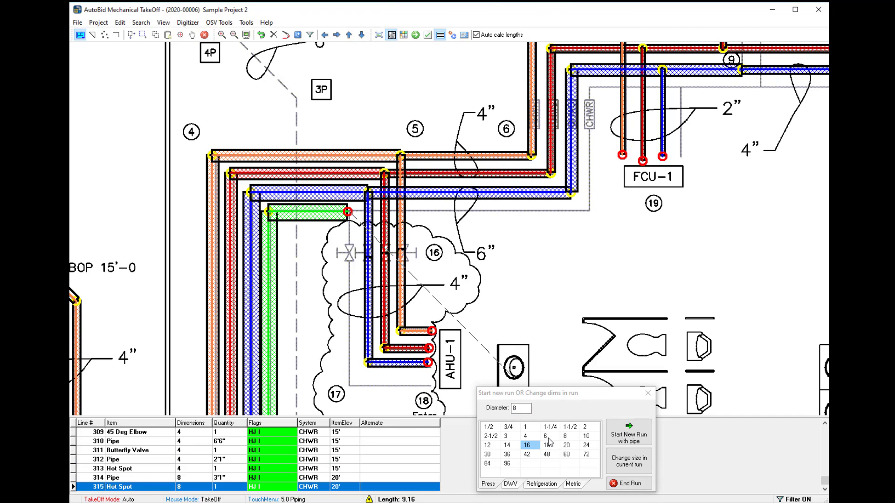
pyautogui.click(587, 213)
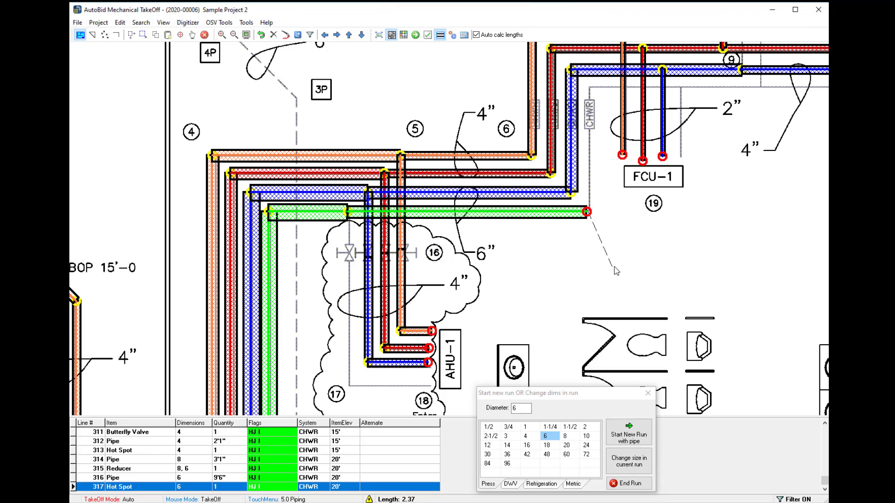
pyautogui.moveTo(681, 248)
pyautogui.mouseDown()
pyautogui.moveTo(435, 269)
pyautogui.moveTo(265, 303)
pyautogui.mouseUp()
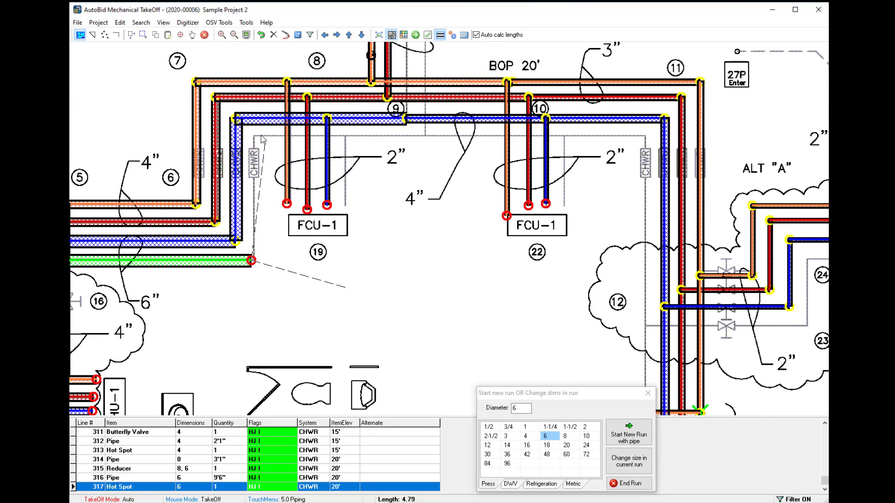
pyautogui.click(255, 134)
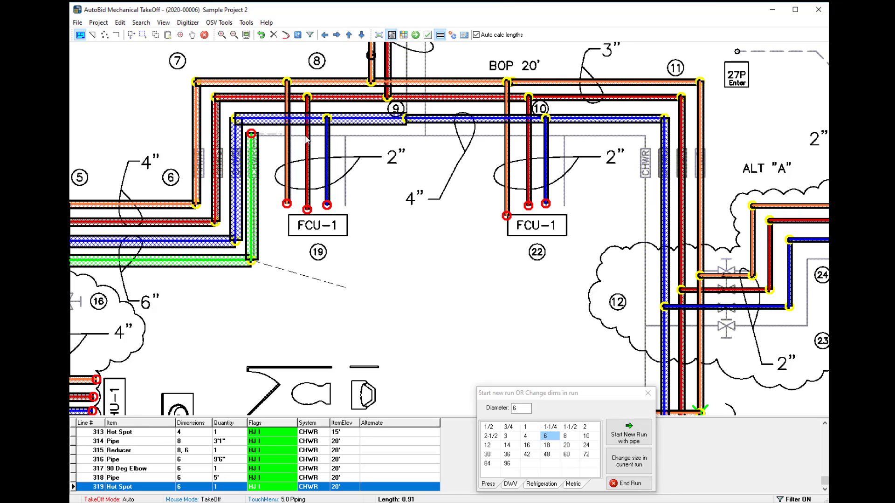
pyautogui.click(423, 133)
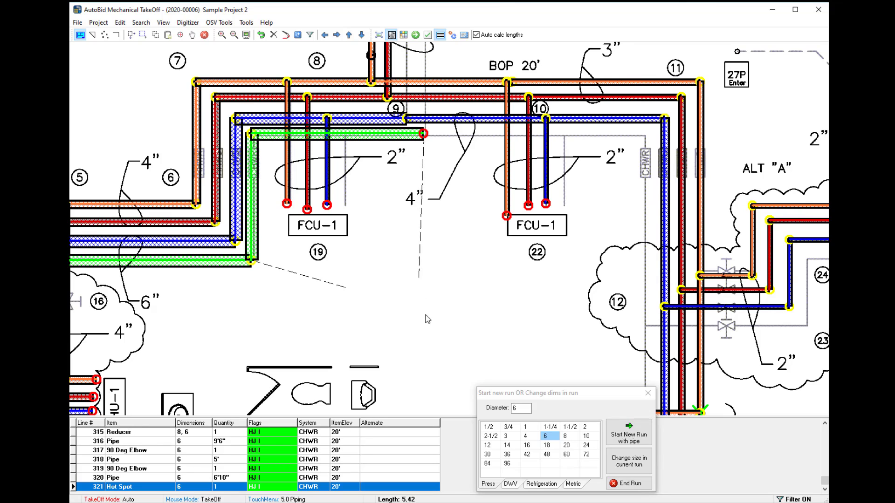
# Try a 16-inch section about 8'9" long from the green run's end to the corner near callout 11, and delete it.
pyautogui.click(530, 447)
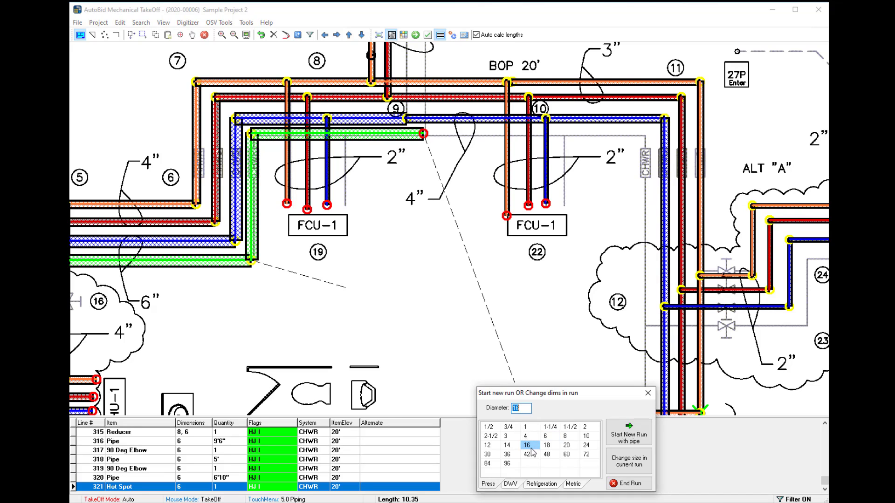
pyautogui.click(644, 135)
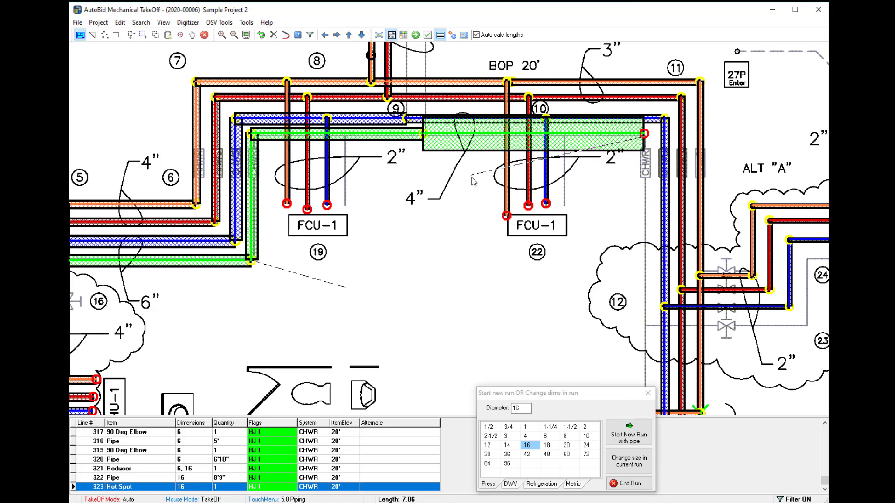
pyautogui.click(273, 35)
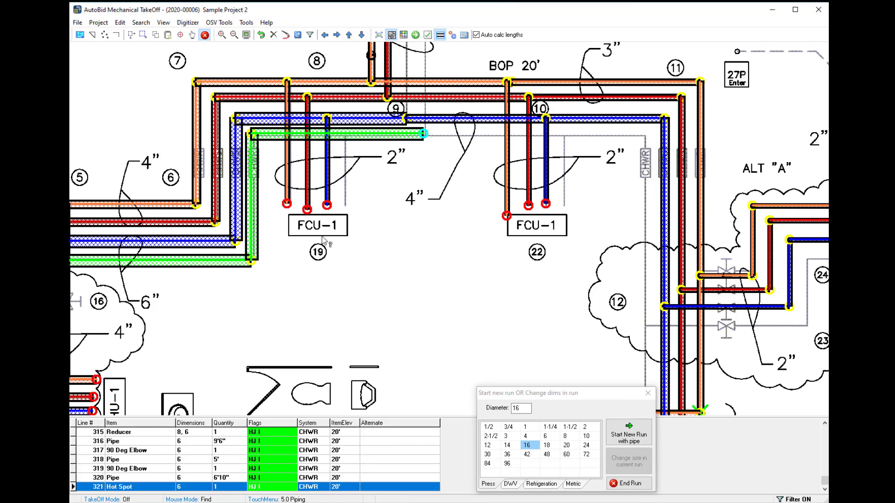
# Turn off the double-line display so the piping runs are drawn as single lines.
pyautogui.moveTo(377, 301); pyautogui.dragTo(496, 267)
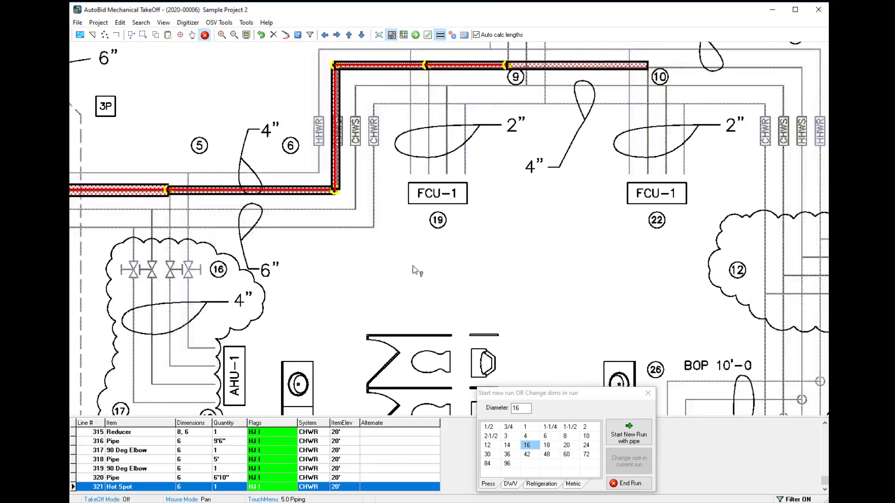
pyautogui.scroll(-1, 388, 267)
pyautogui.scroll(-1, 389, 267)
pyautogui.moveTo(361, 282); pyautogui.dragTo(446, 277)
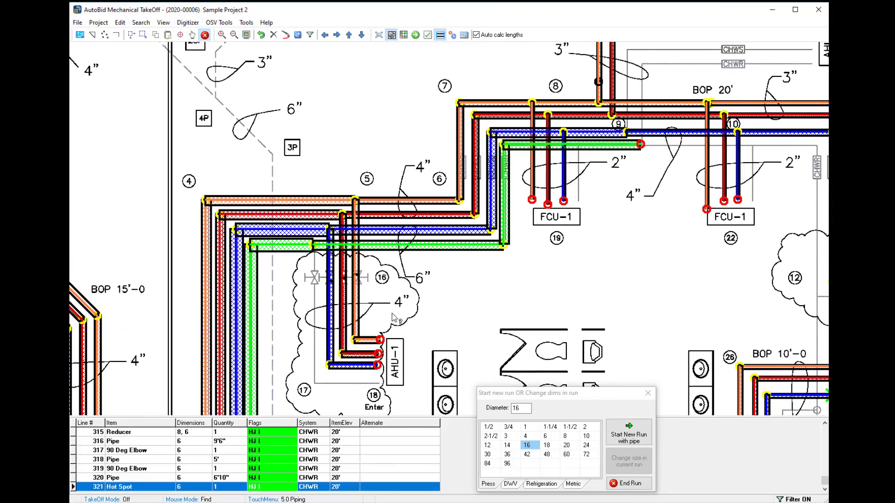
pyautogui.moveTo(390, 313); pyautogui.dragTo(409, 297)
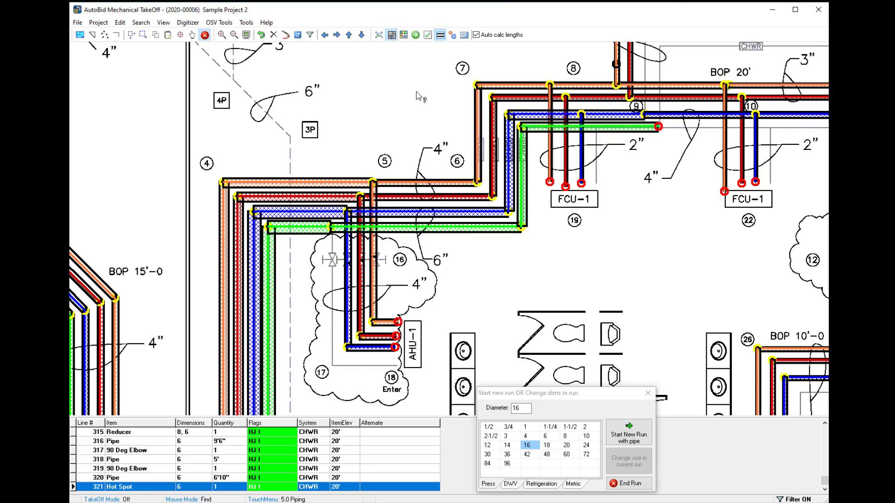
pyautogui.click(440, 34)
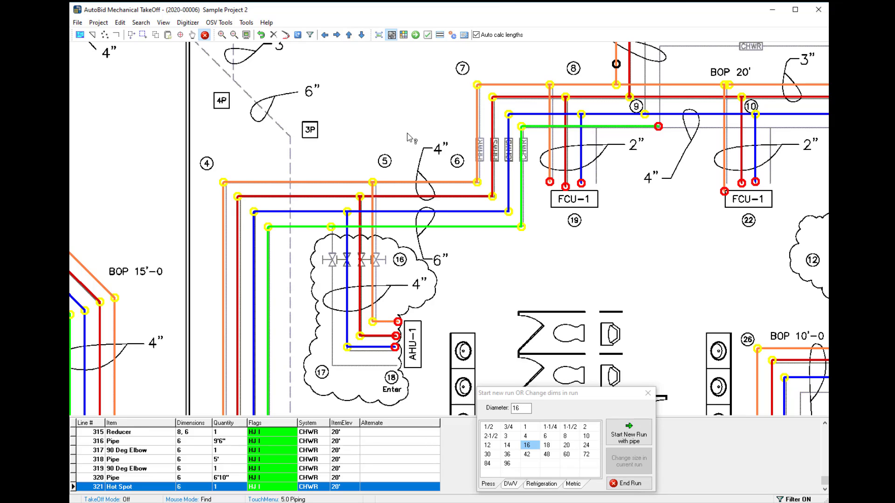
# Enable special line attributes for insulation in the line settings, keeping the dashed style and width 3.
pyautogui.moveTo(289, 259); pyautogui.dragTo(392, 172)
pyautogui.moveTo(300, 218)
pyautogui.mouseDown()
pyautogui.moveTo(316, 232)
pyautogui.moveTo(350, 228)
pyautogui.moveTo(346, 202)
pyautogui.mouseUp()
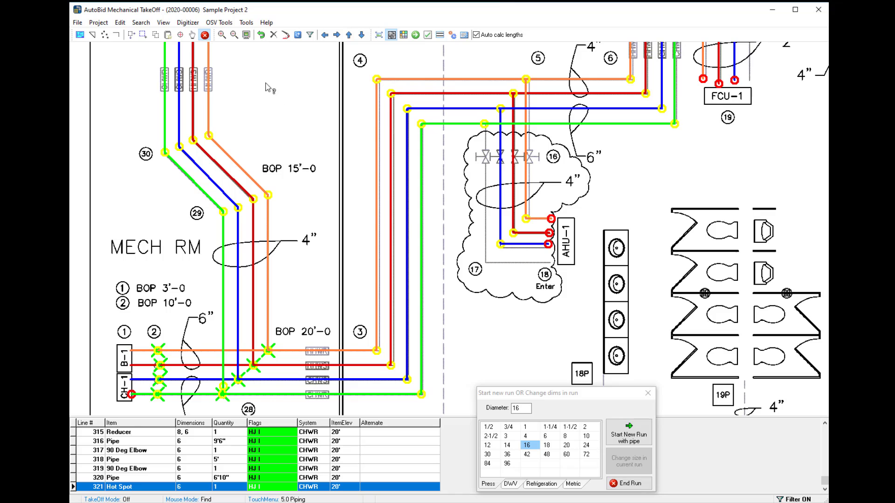
pyautogui.click(219, 22)
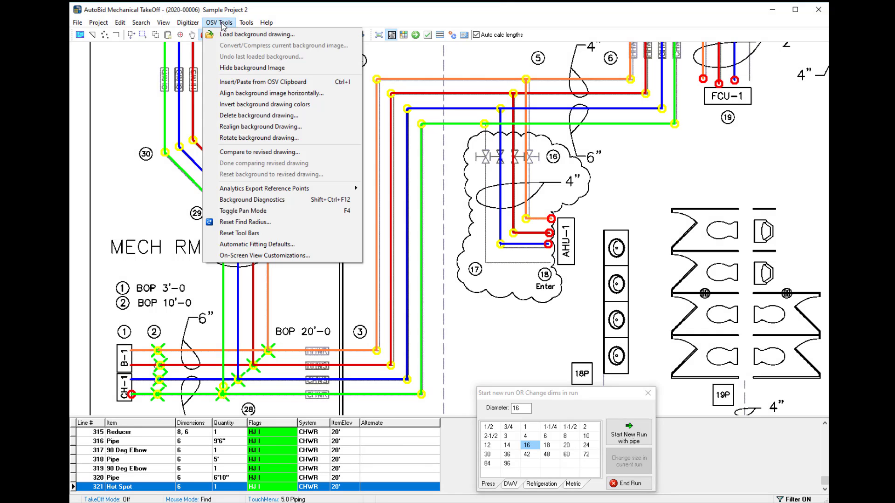
pyautogui.click(254, 255)
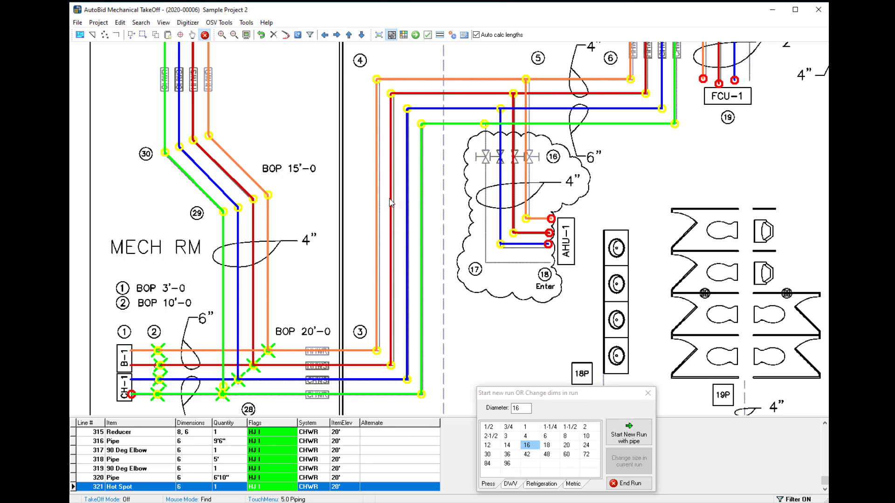
pyautogui.click(411, 91)
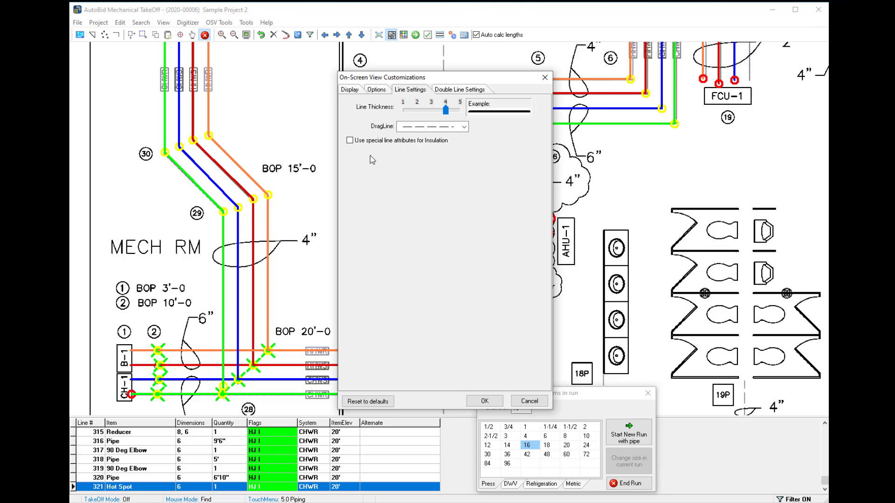
pyautogui.click(349, 141)
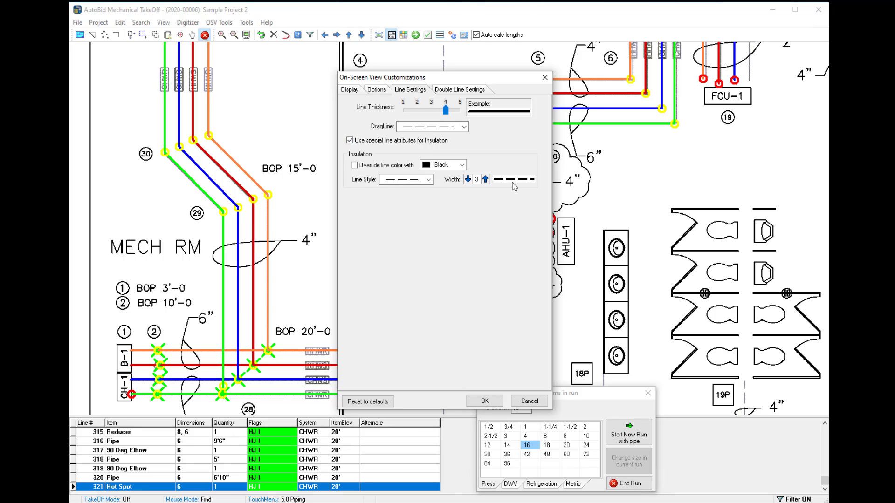
pyautogui.click(485, 402)
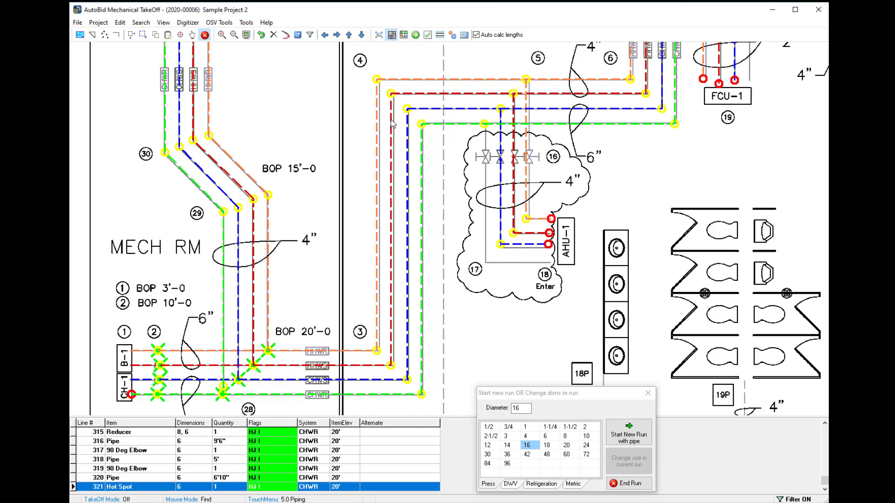
# Set the drawing/scope filter to include all systems on drawing ACA08.
pyautogui.click(310, 34)
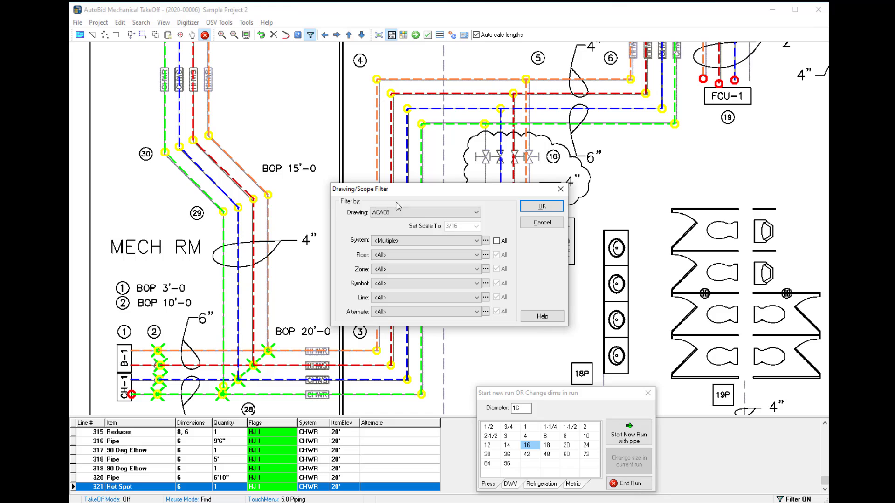
pyautogui.click(497, 240)
pyautogui.click(534, 212)
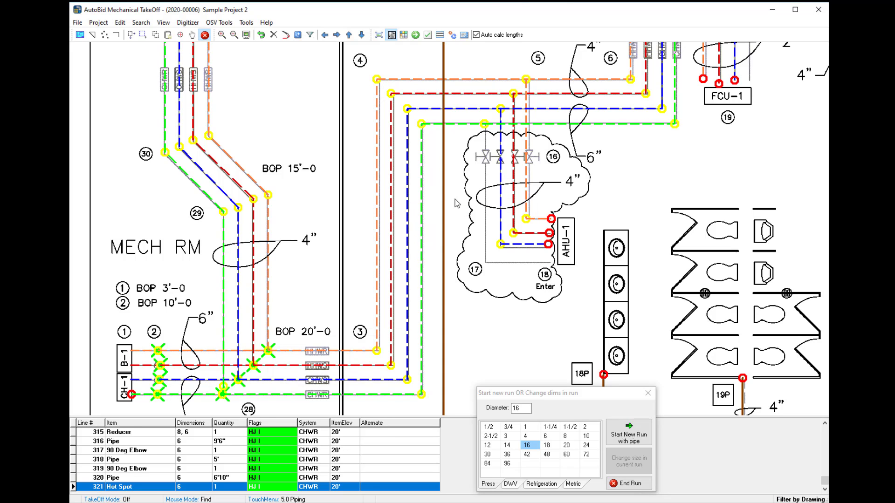
# Review the on-screen view customizations, including the fitting box size basis and the find radius setting, and accept them without changes.
pyautogui.scroll(-4, 460, 223)
pyautogui.moveTo(397, 240); pyautogui.dragTo(351, 247)
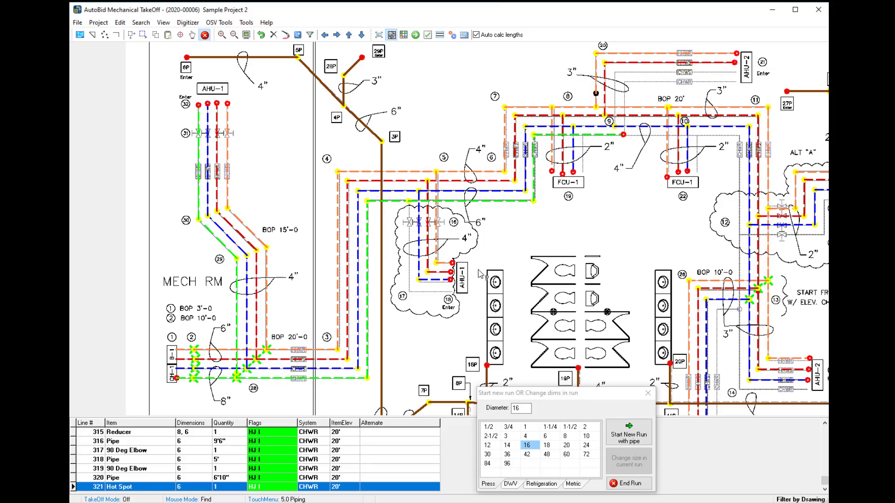
pyautogui.moveTo(515, 256); pyautogui.dragTo(404, 342)
pyautogui.scroll(4, 417, 234)
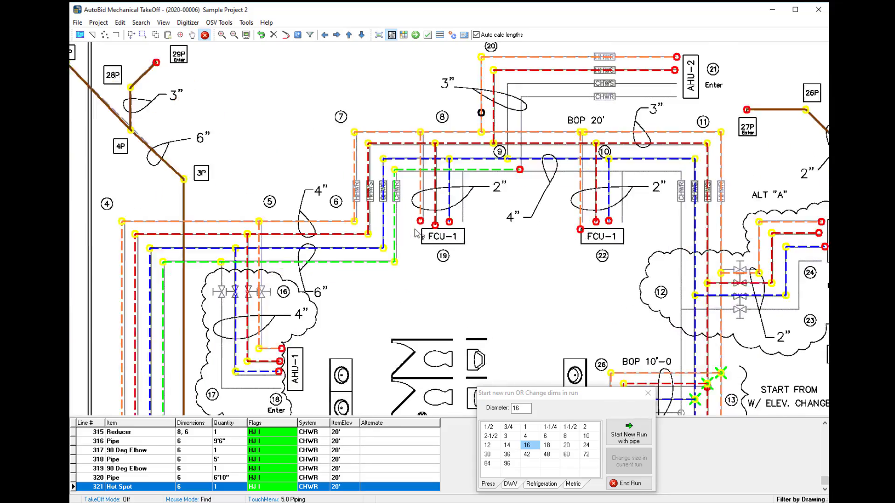
pyautogui.scroll(1, 382, 173)
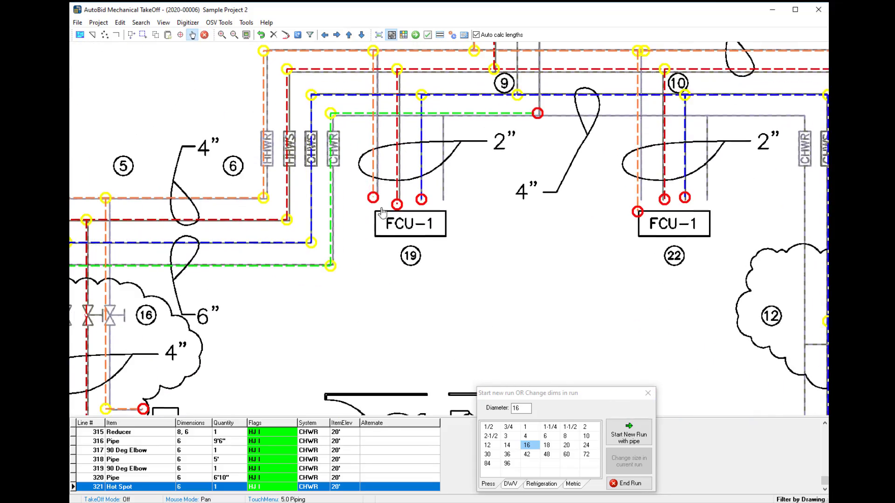
pyautogui.moveTo(365, 175); pyautogui.dragTo(439, 283)
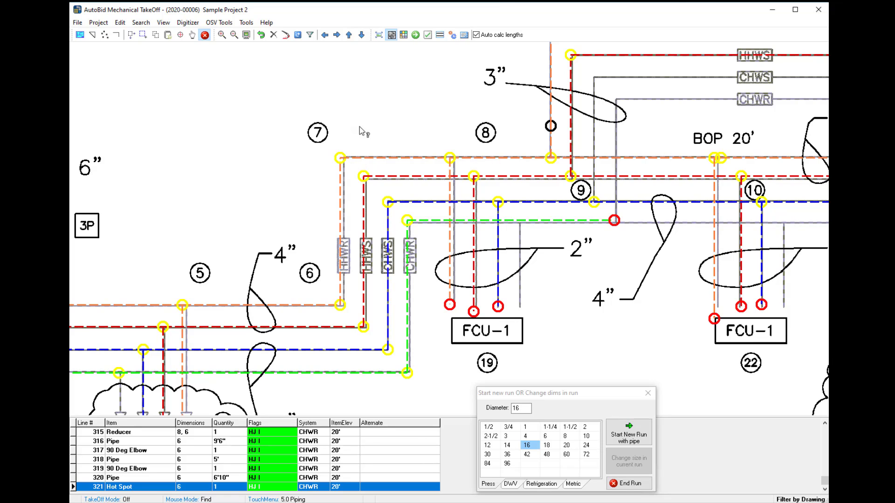
pyautogui.click(219, 22)
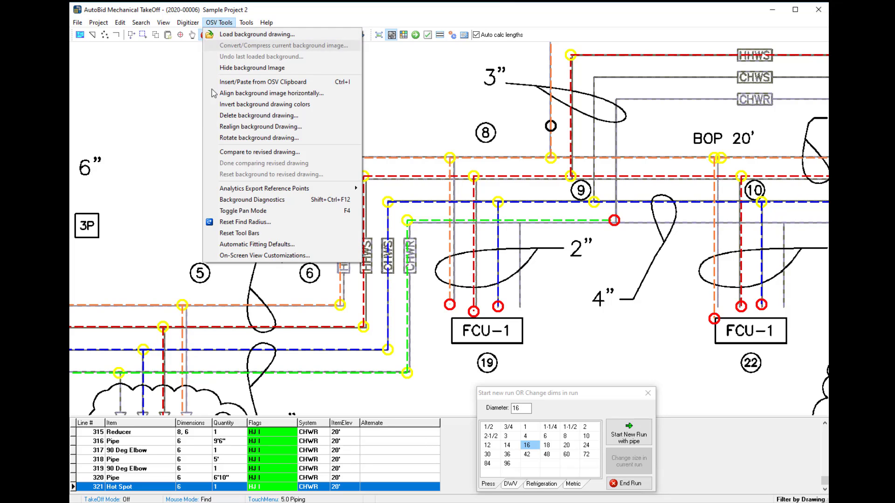
pyautogui.click(247, 256)
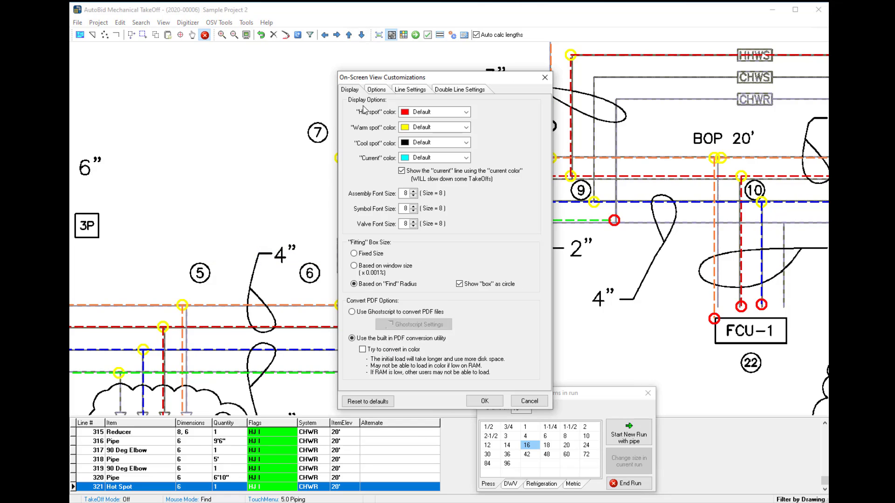
pyautogui.click(377, 90)
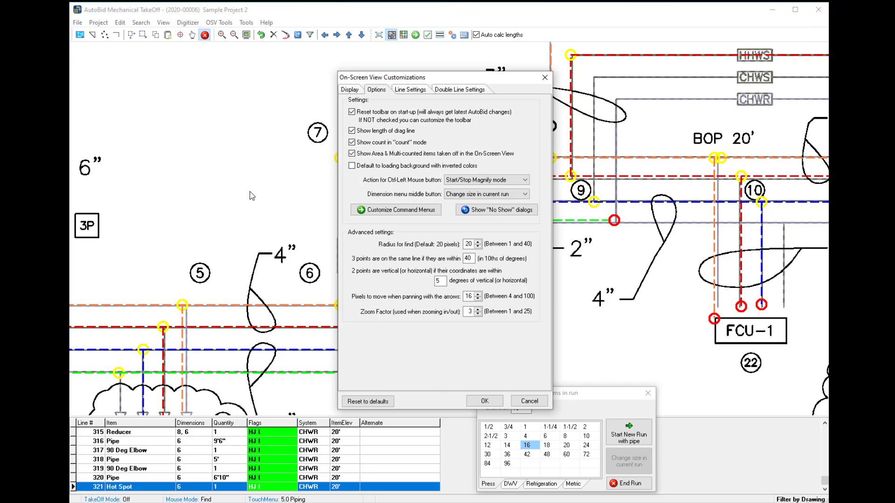
pyautogui.click(485, 401)
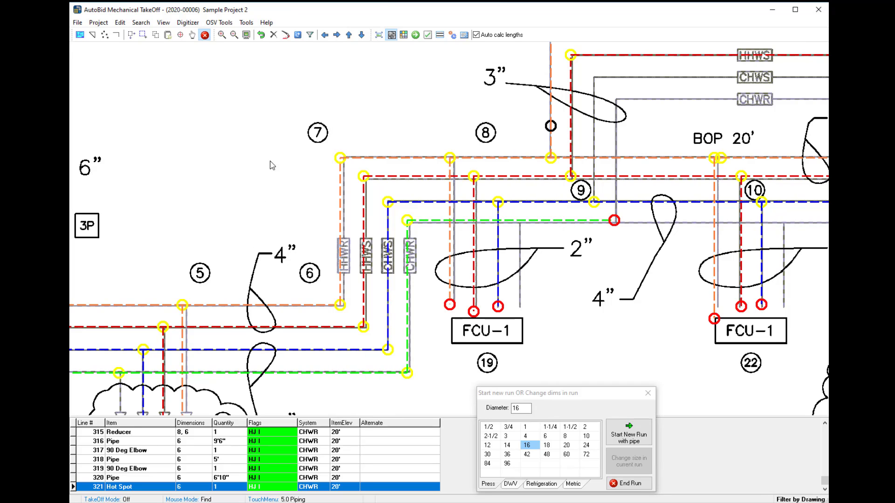
# Open the recently used Sample Project at the piping beside the 6" HWS, HWR risers down to the basement.
pyautogui.click(78, 22)
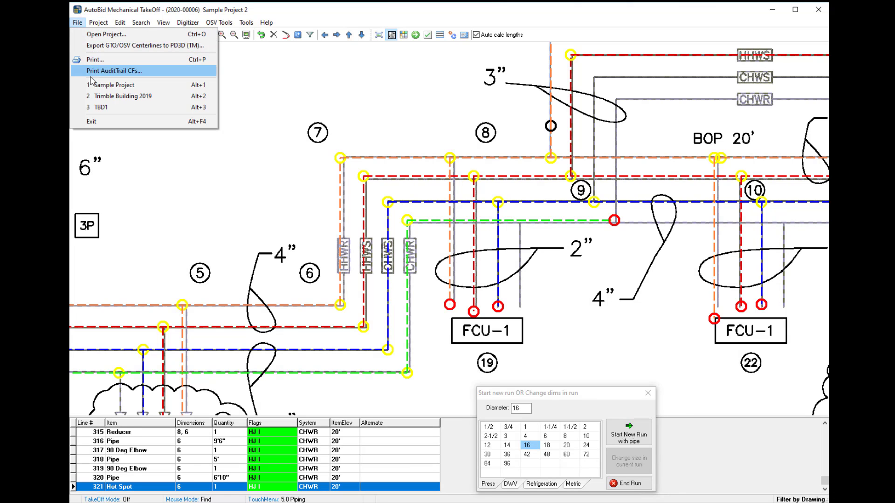
pyautogui.click(106, 86)
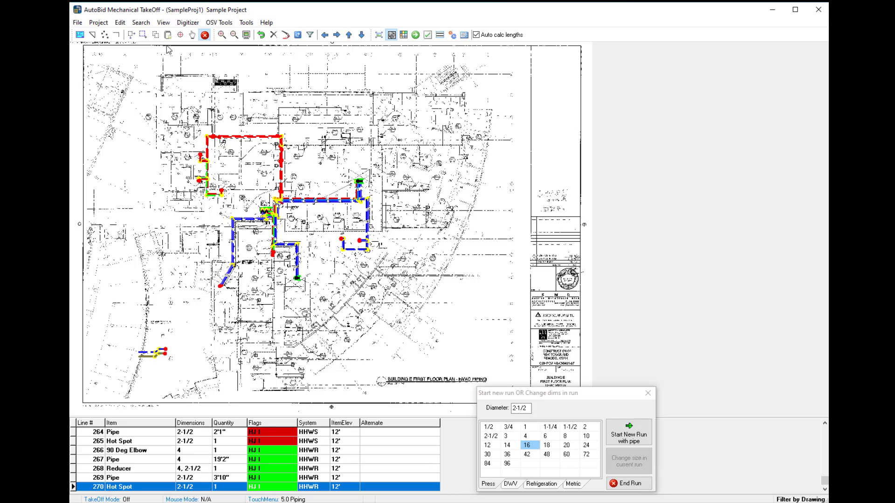
pyautogui.click(131, 35)
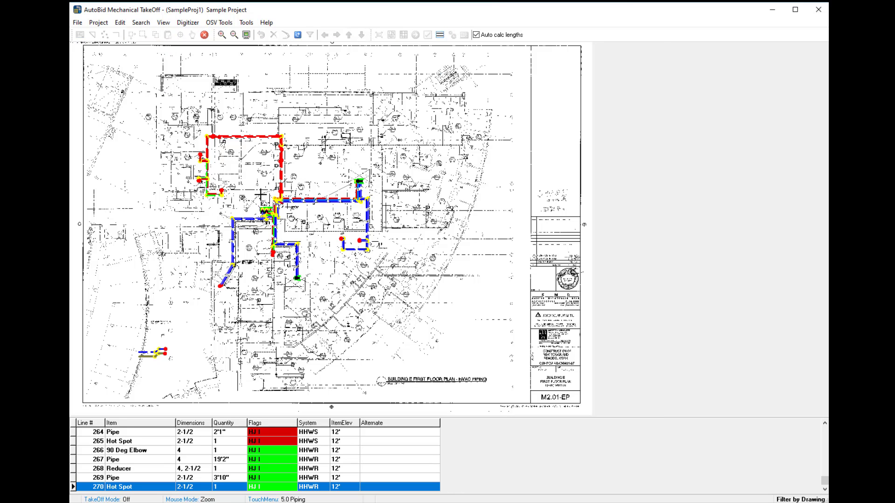
pyautogui.moveTo(252, 201); pyautogui.dragTo(294, 225)
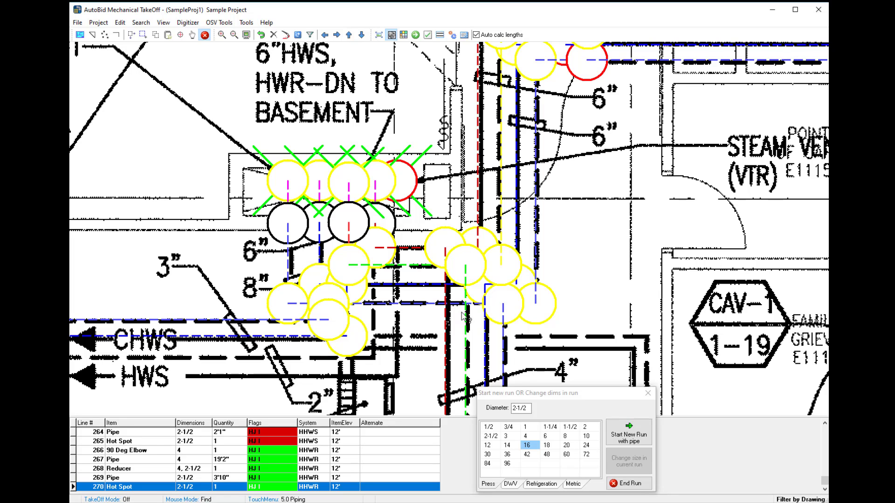
pyautogui.moveTo(422, 323); pyautogui.dragTo(373, 280)
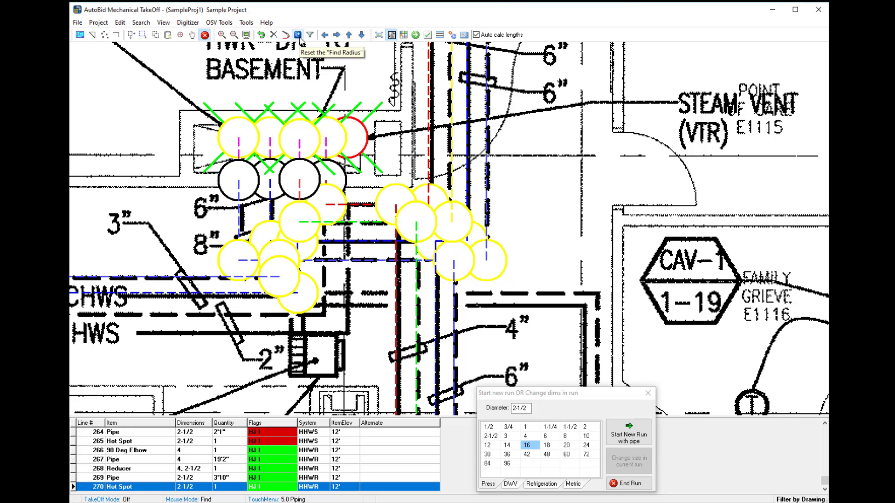
# Reduce the find radius to 8 pixels so the fitting circles are drawn smaller.
pyautogui.click(298, 36)
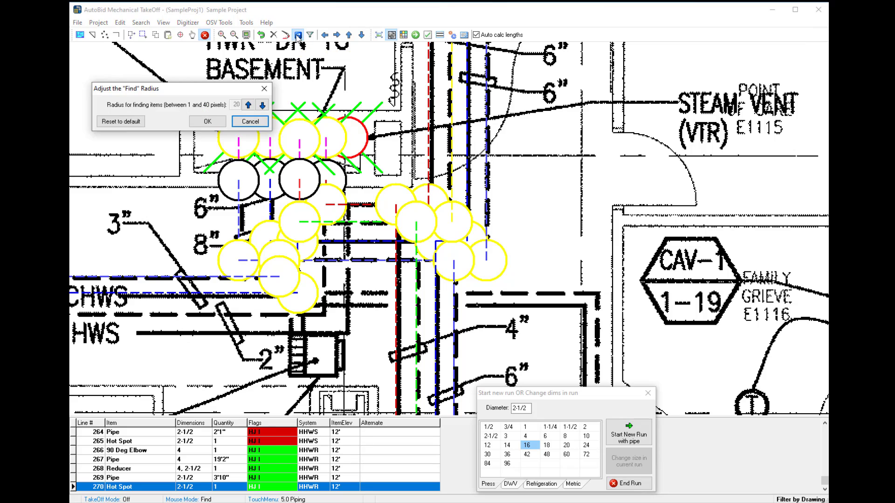
pyautogui.click(262, 105)
pyautogui.click(262, 106)
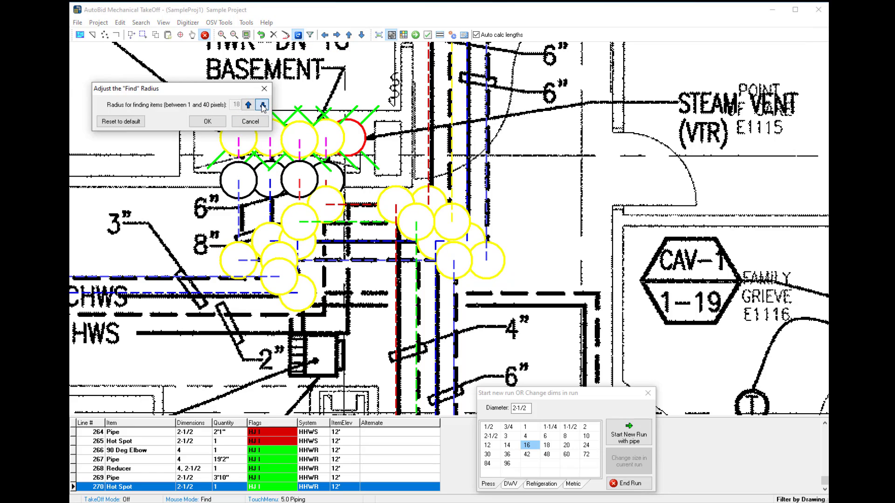
pyautogui.click(262, 105)
pyautogui.click(262, 106)
pyautogui.click(263, 105)
pyautogui.click(263, 105)
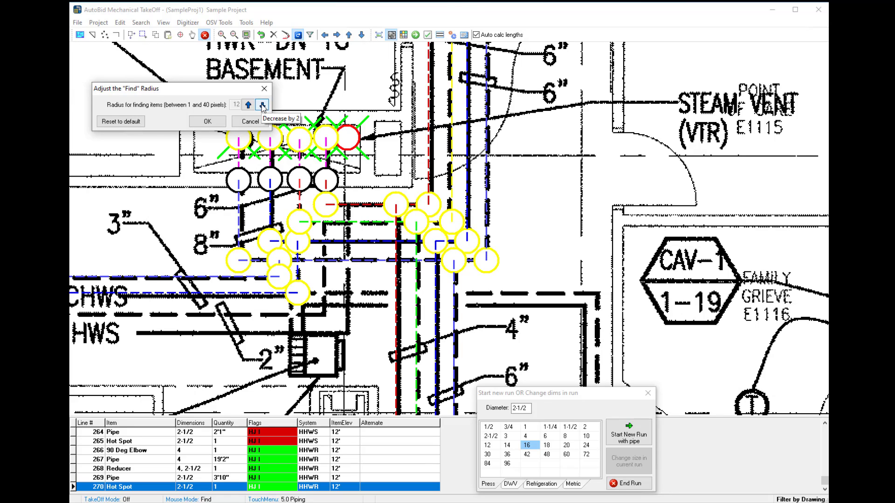
pyautogui.click(262, 106)
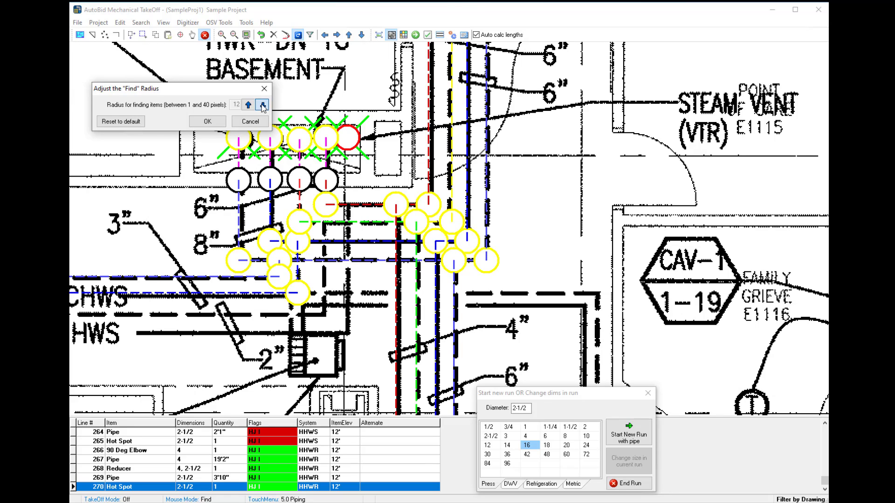
pyautogui.click(262, 105)
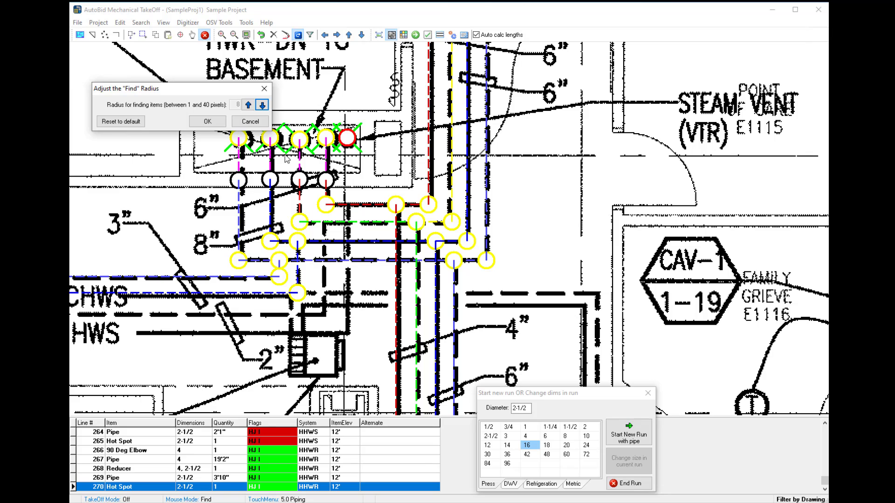
pyautogui.click(218, 124)
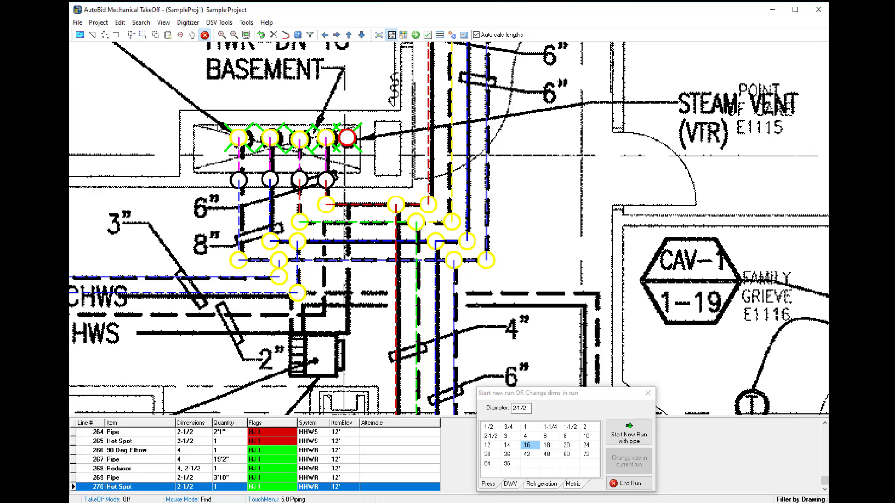
# Turn on the double-line display for the piping runs around the basement risers and the steam vent.
pyautogui.moveTo(388, 247); pyautogui.dragTo(341, 310)
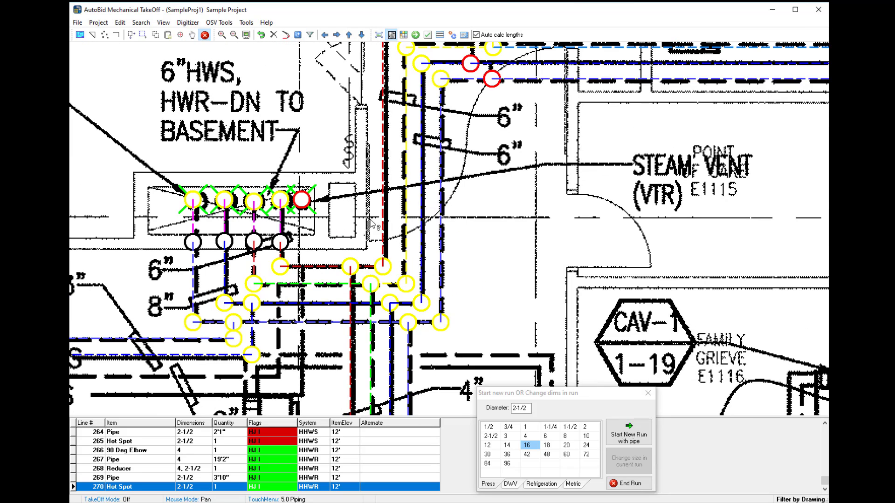
pyautogui.scroll(-3, 389, 213)
pyautogui.moveTo(469, 193); pyautogui.dragTo(414, 265)
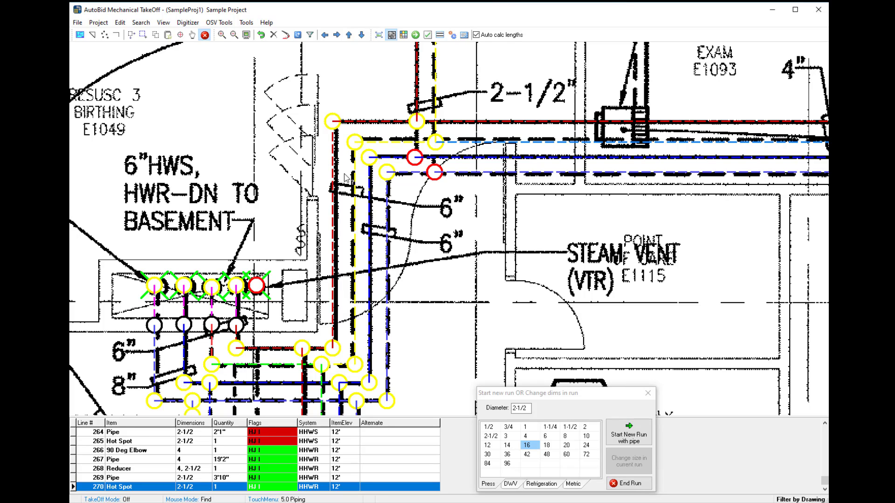
pyautogui.click(440, 35)
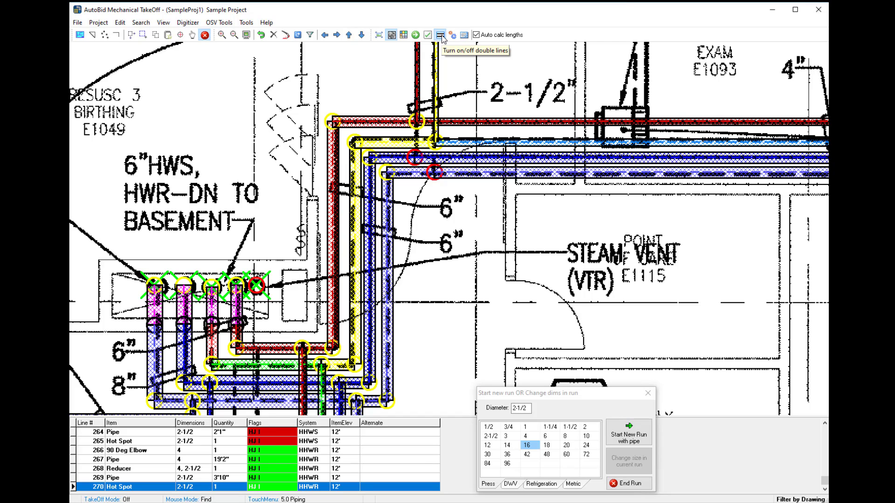
pyautogui.click(441, 36)
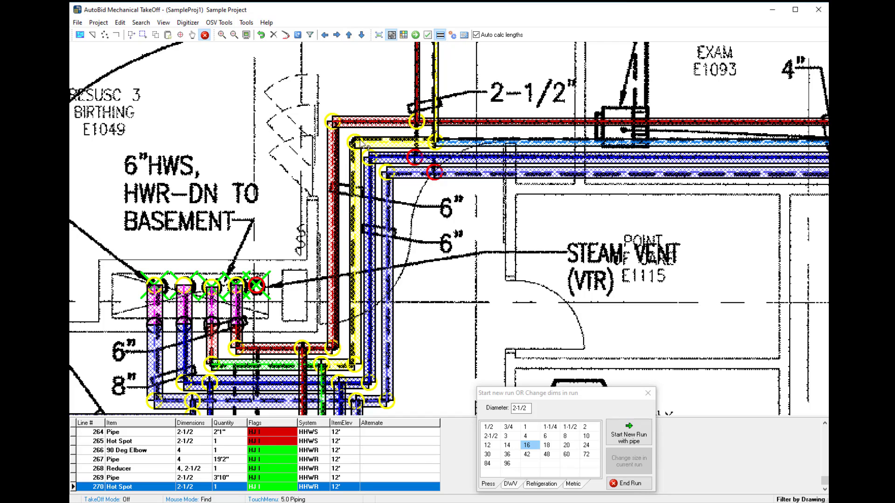